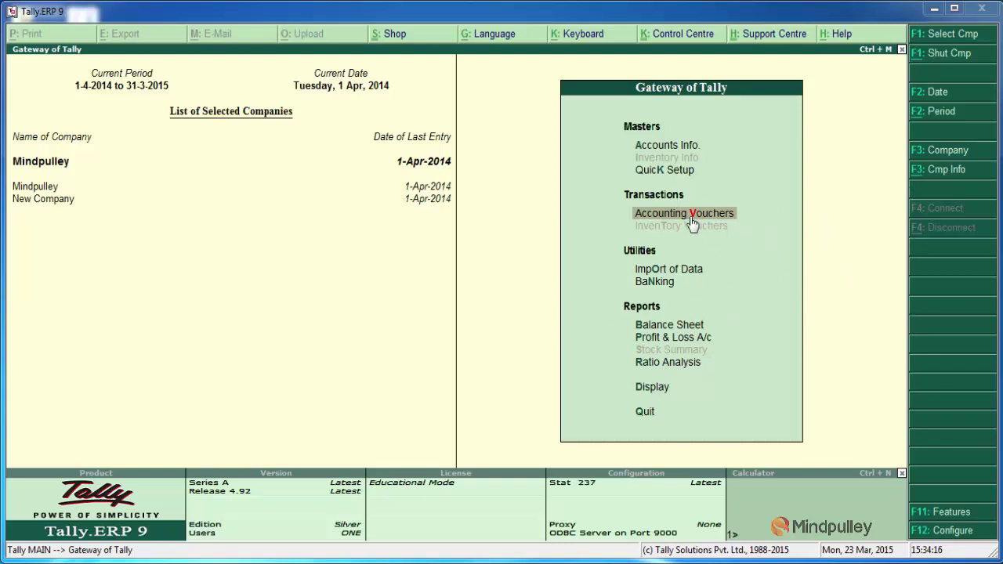
# Start creating a new voucher type in the accounts masters and name it Bank Payment, leaving the alias blank.
pyautogui.click(659, 147)
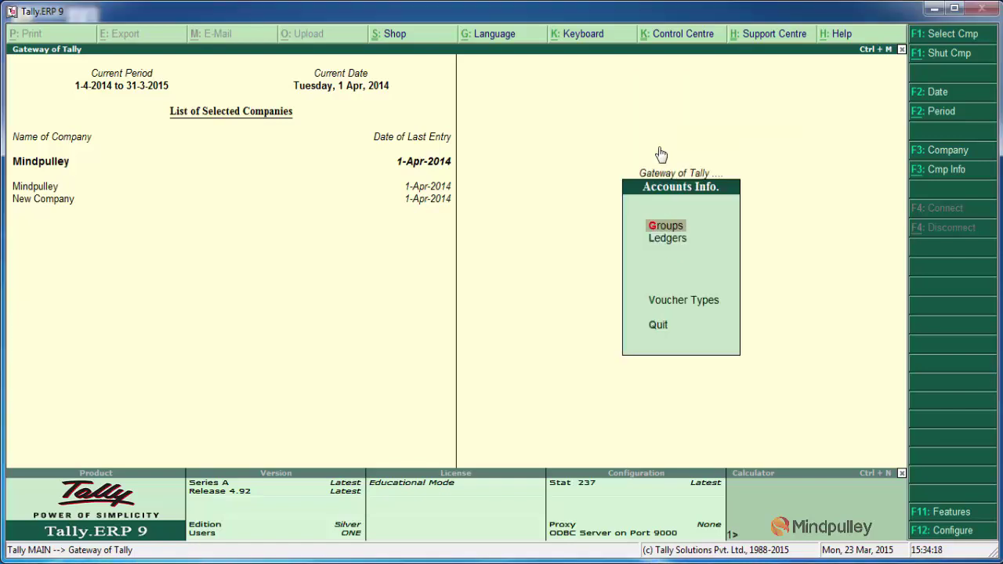
pyautogui.press('Down')
pyautogui.press('Down')
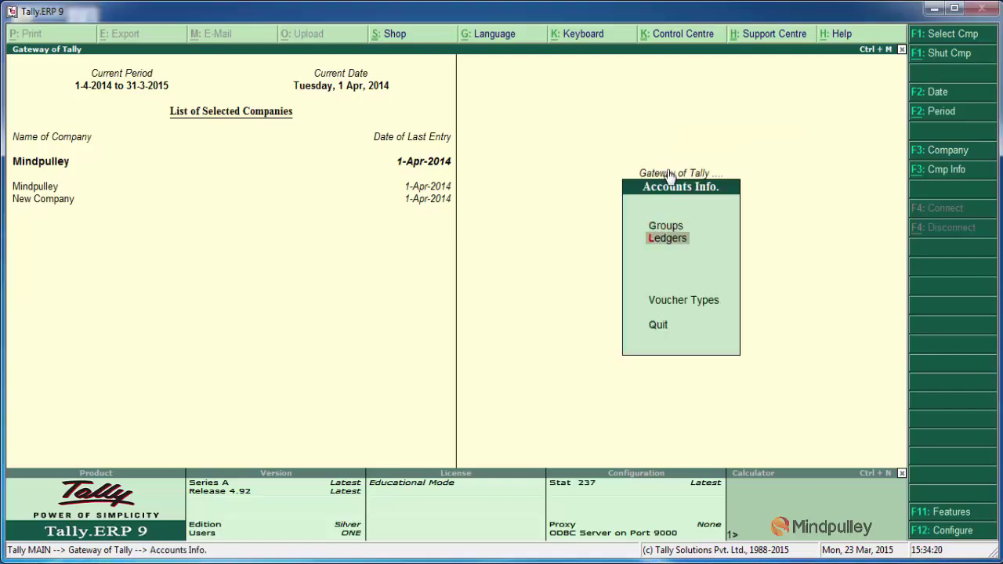
pyautogui.press('Return')
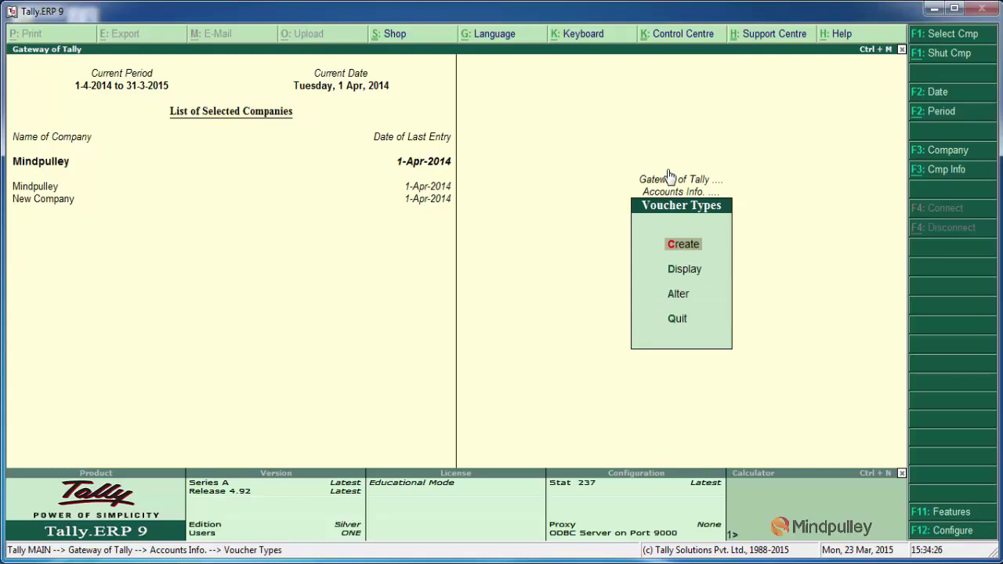
pyautogui.press('Return')
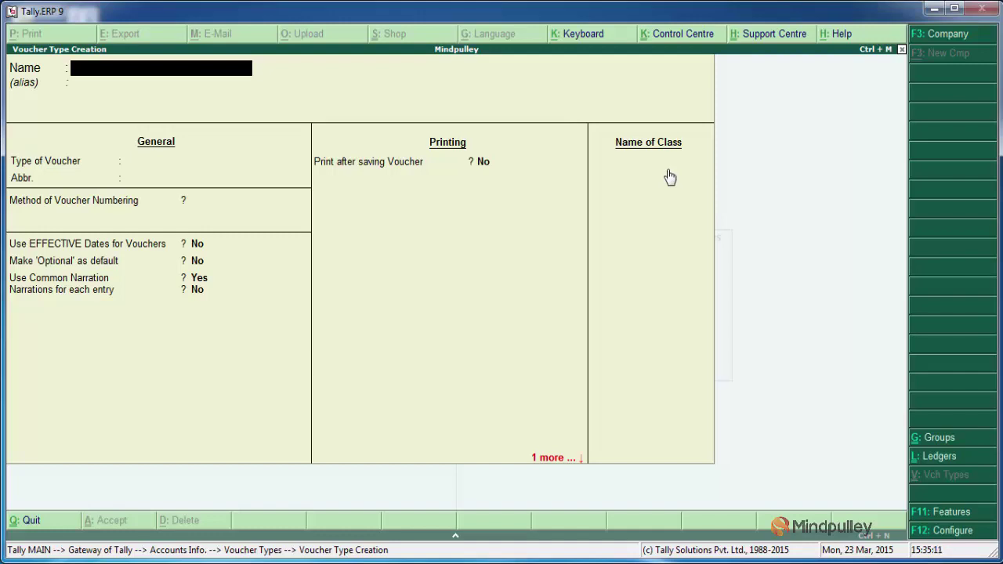
pyautogui.write('Bank Payment')
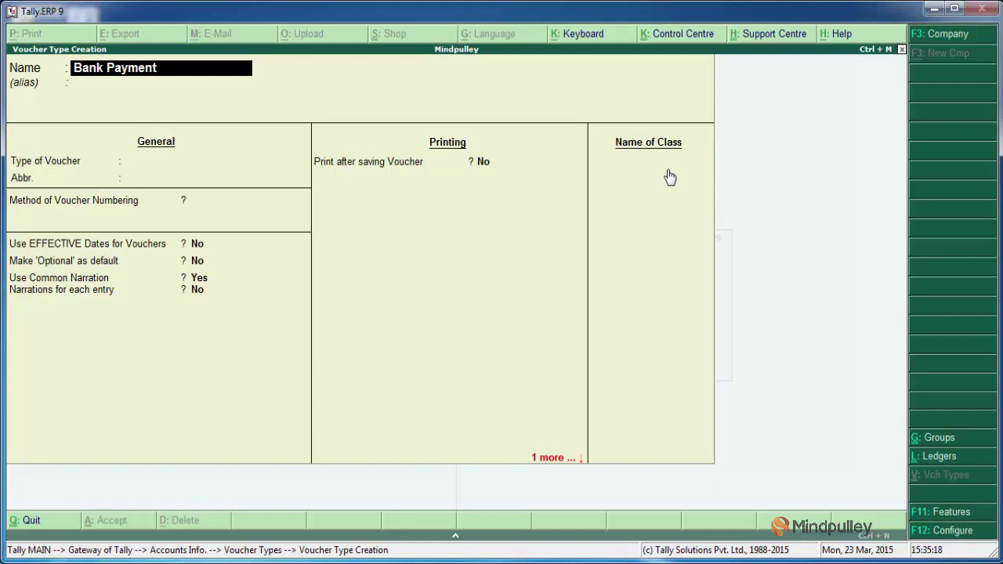
pyautogui.press('Return')
pyautogui.press('Return')
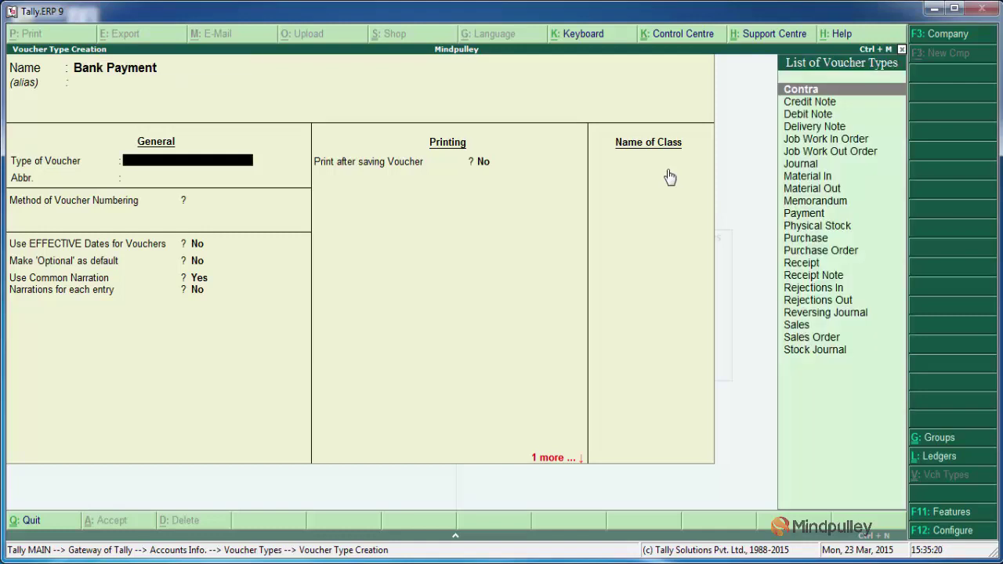
# Base the new voucher type on Payment and accept the abbreviation Pymt.
pyautogui.write('P')
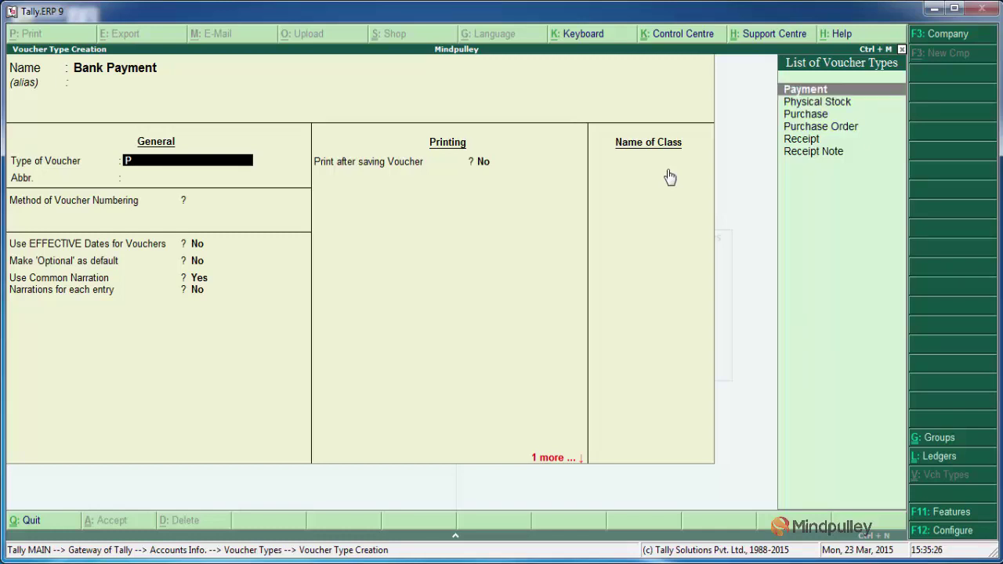
pyautogui.press('BackSpace')
pyautogui.write('P')
pyautogui.press('Return')
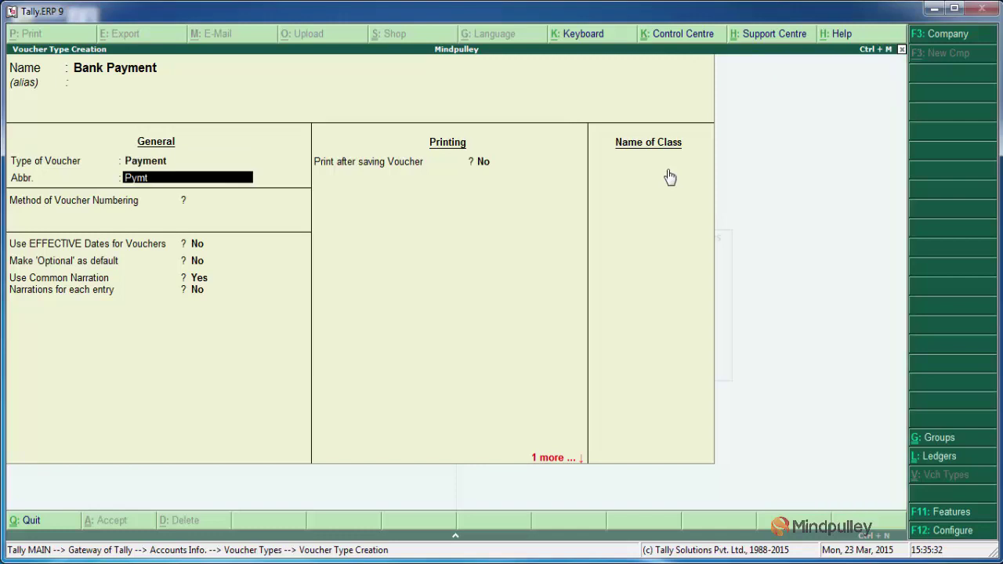
pyautogui.press('Return')
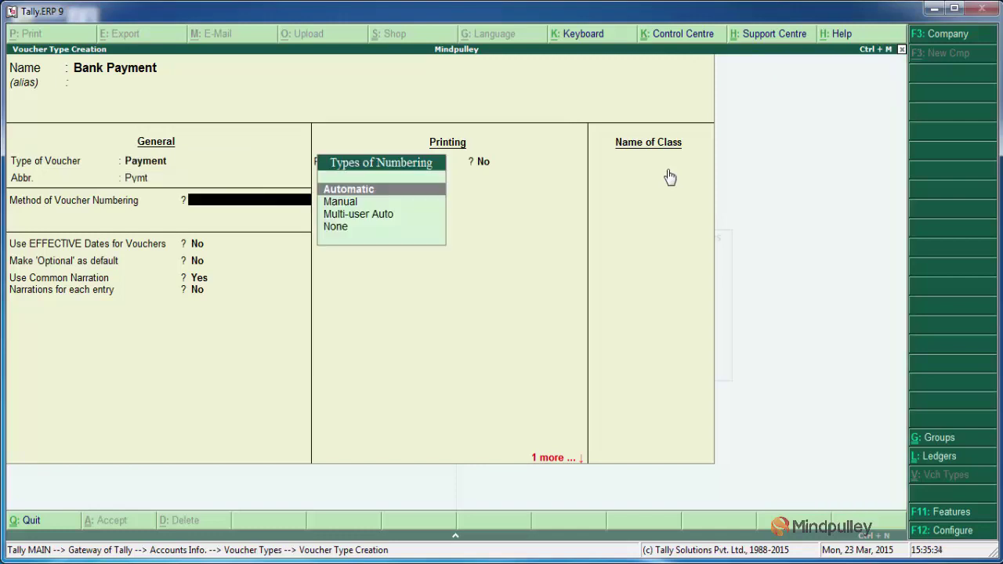
# Choose Automatic voucher numbering, accept the remaining defaults, save the voucher type and return to the Gateway of Tally.
pyautogui.press('Return')
pyautogui.press('Return')
pyautogui.press('Return')
pyautogui.press('Return')
pyautogui.press('Return')
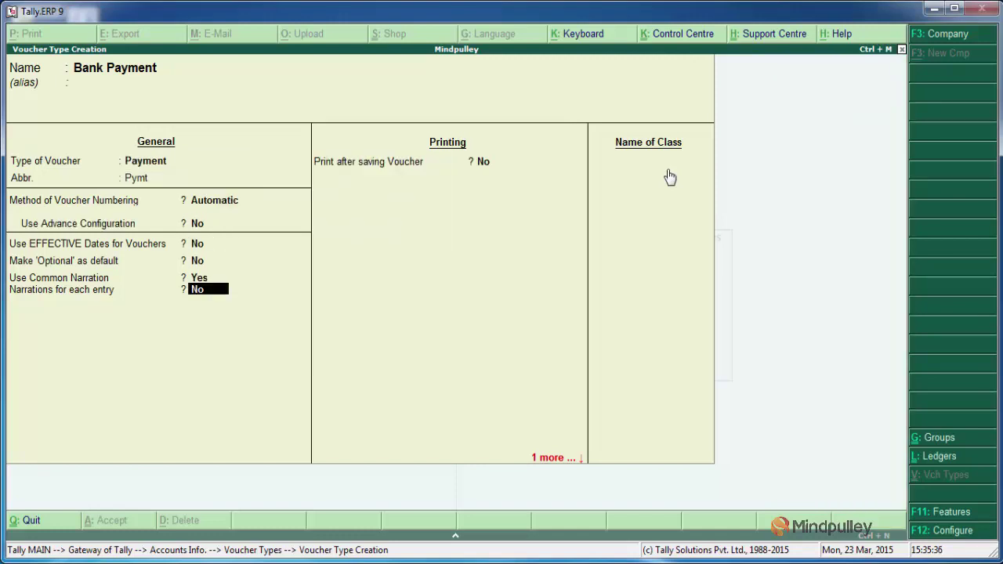
pyautogui.press('Return')
pyautogui.press('Return')
pyautogui.press('Return')
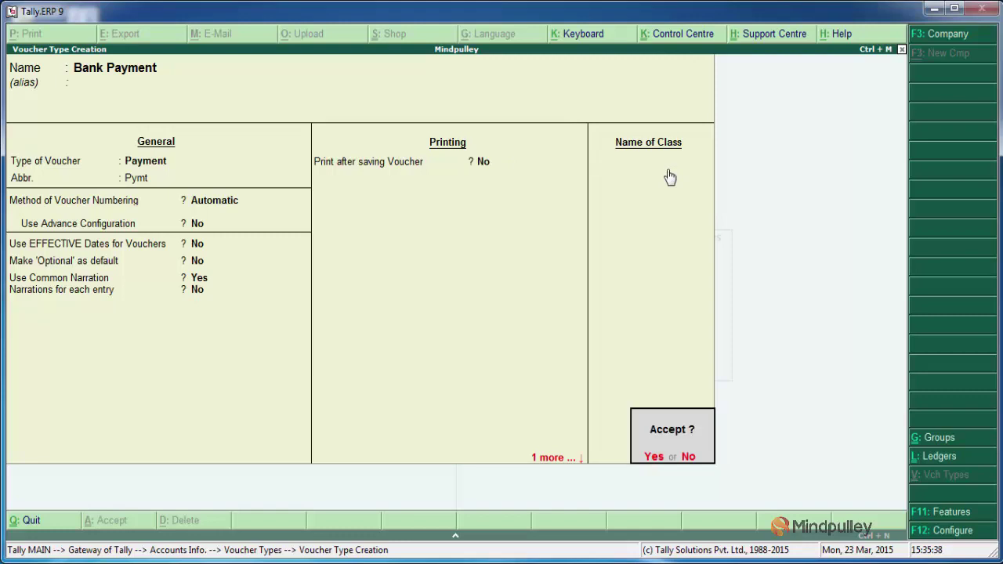
pyautogui.press('Return')
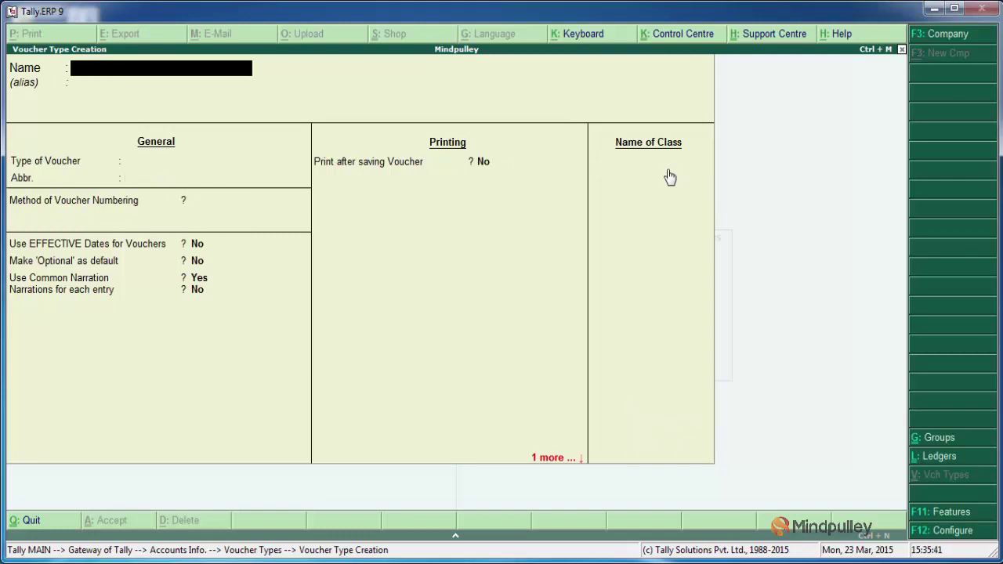
pyautogui.press('Escape')
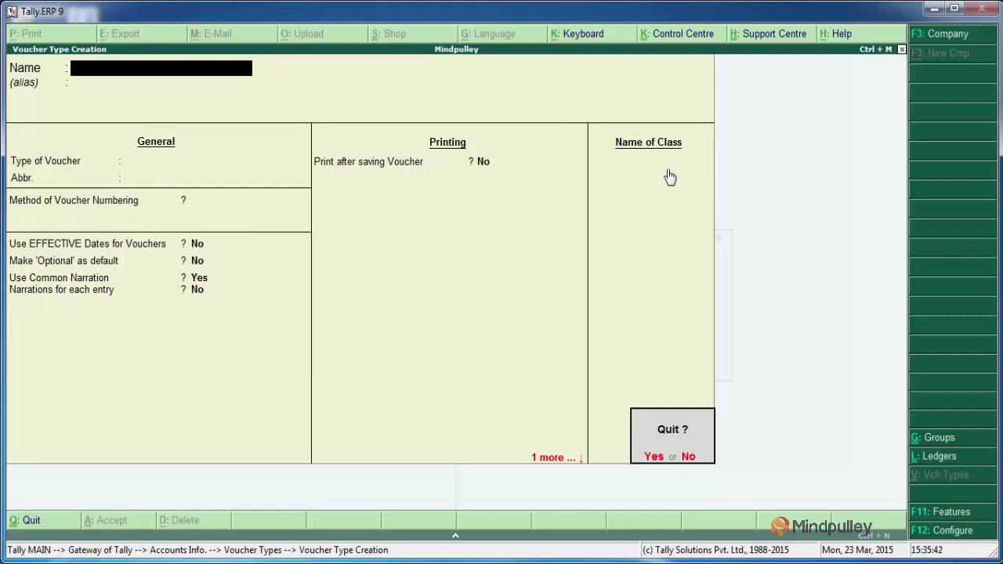
pyautogui.press('Return')
pyautogui.press('Escape')
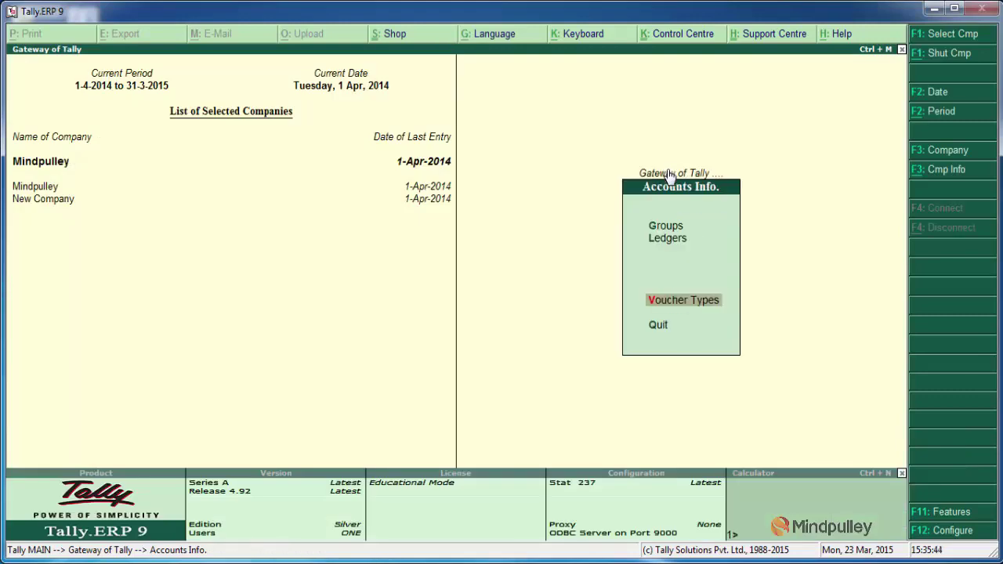
pyautogui.press('Escape')
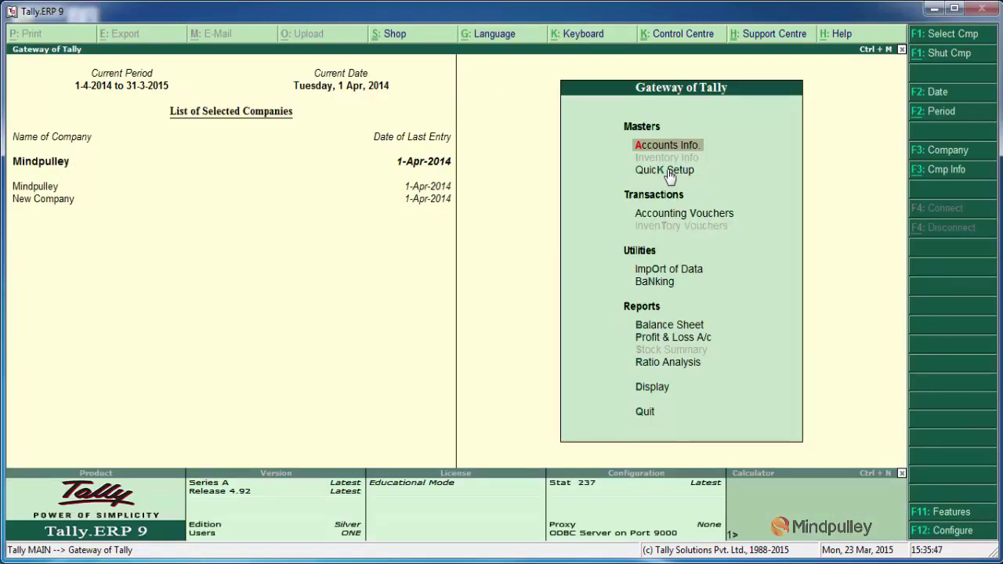
# Open a new accounting voucher of type Payment and set its account to Cash.
pyautogui.press('Down')
pyautogui.press('Down')
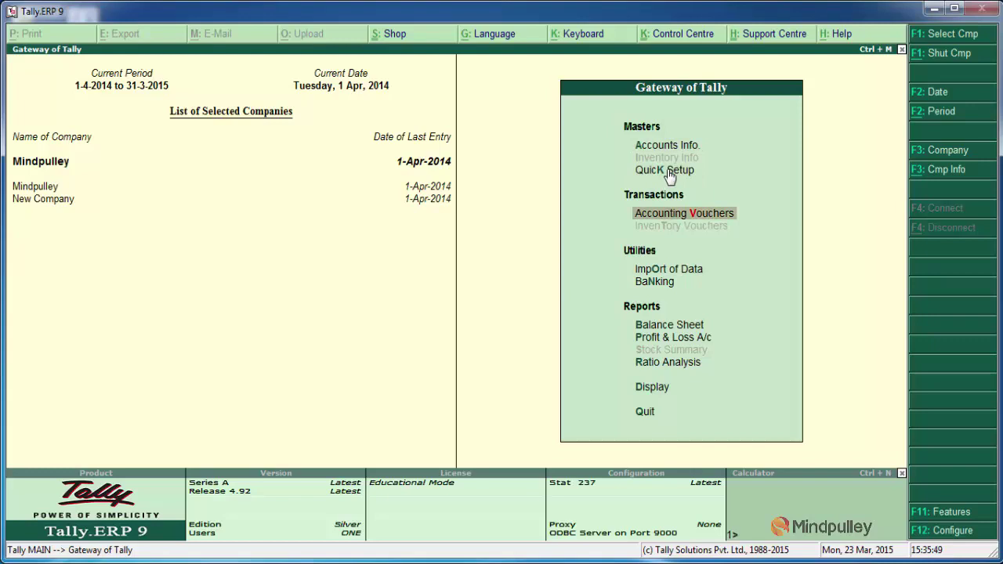
pyautogui.press('Return')
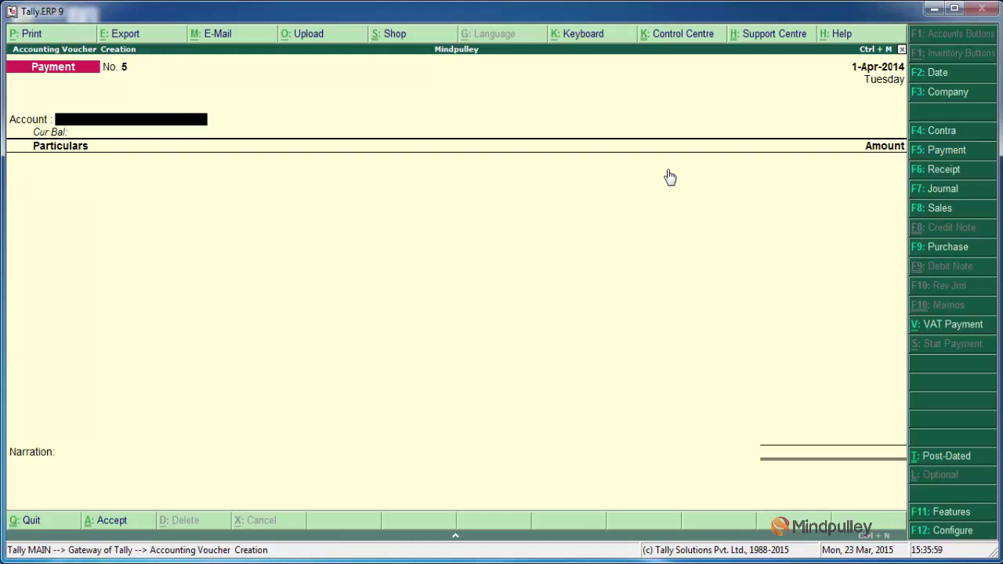
pyautogui.press('F5')
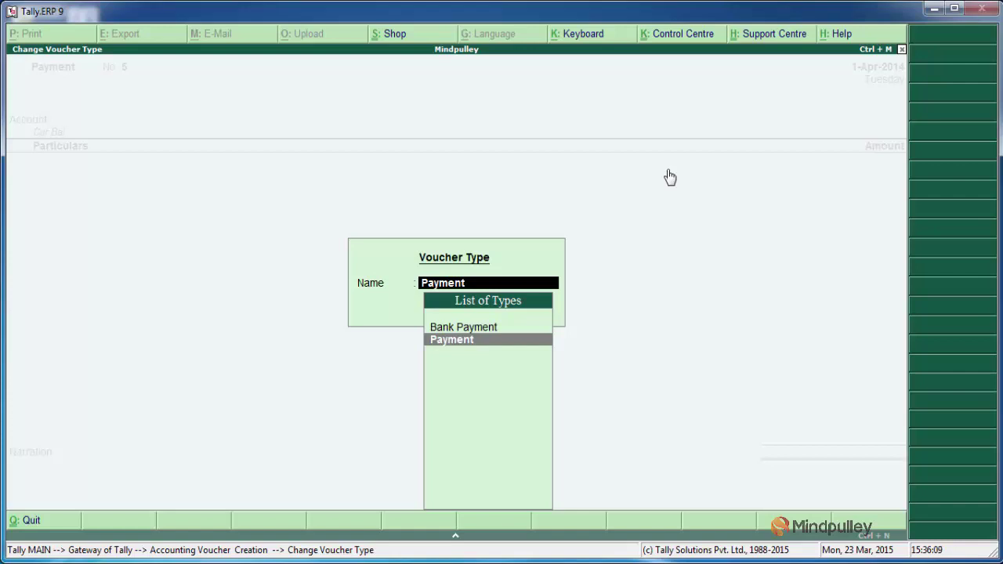
pyautogui.press('Return')
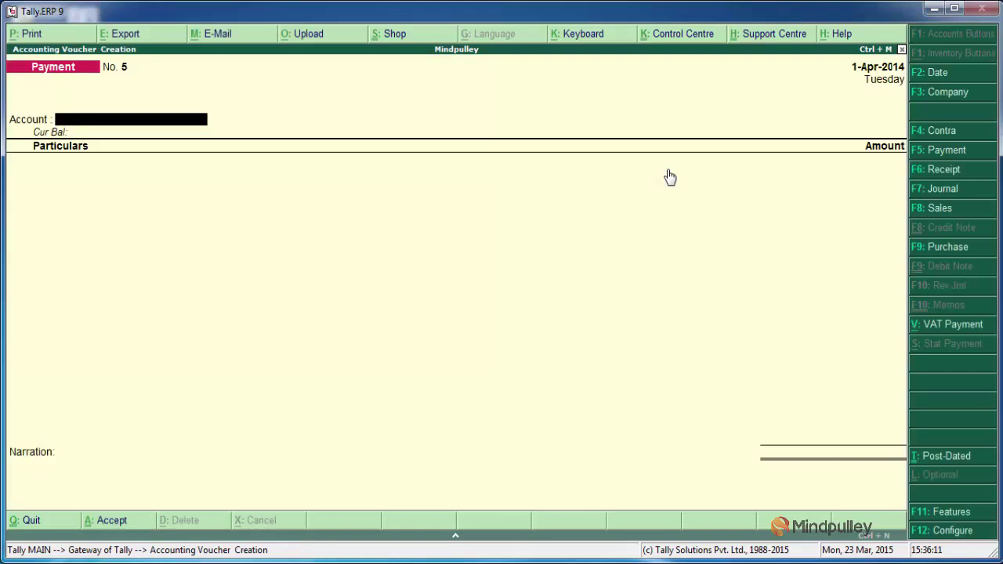
pyautogui.write('C')
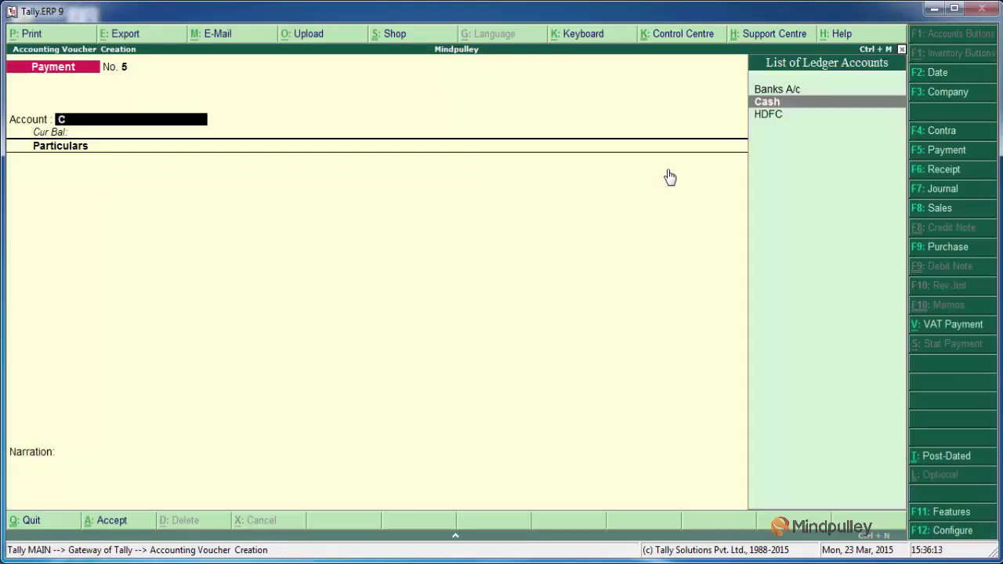
pyautogui.press('Return')
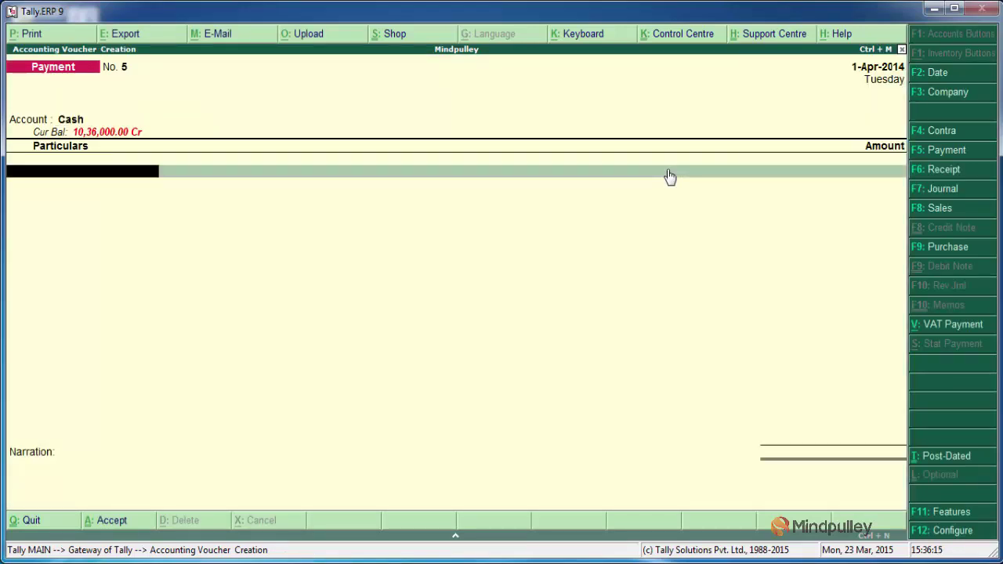
# Select the owner's capital account as the first particulars entry of the payment voucher.
pyautogui.write('R')
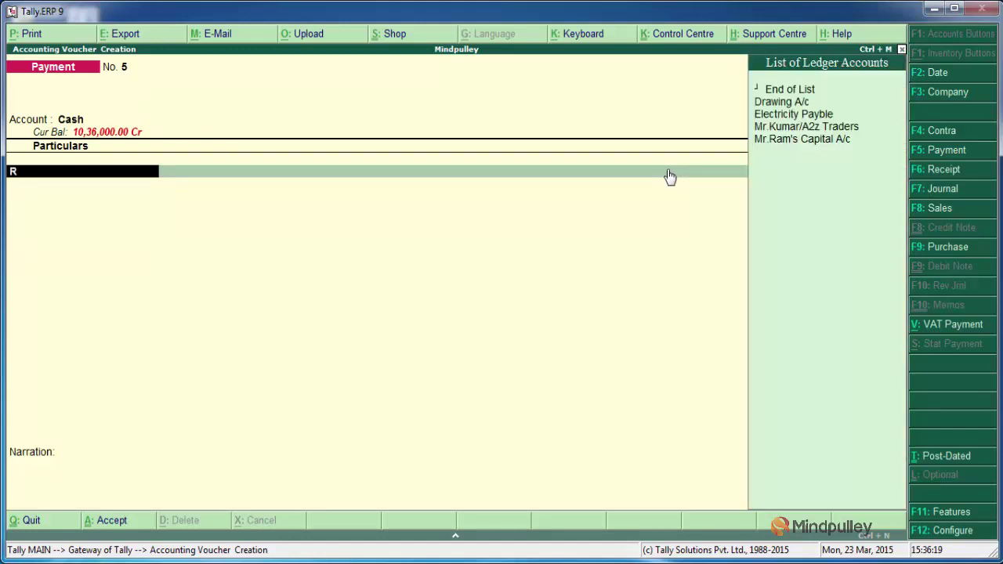
pyautogui.press('Down')
pyautogui.press('Down')
pyautogui.press('Down')
pyautogui.press('Down')
pyautogui.press('Down')
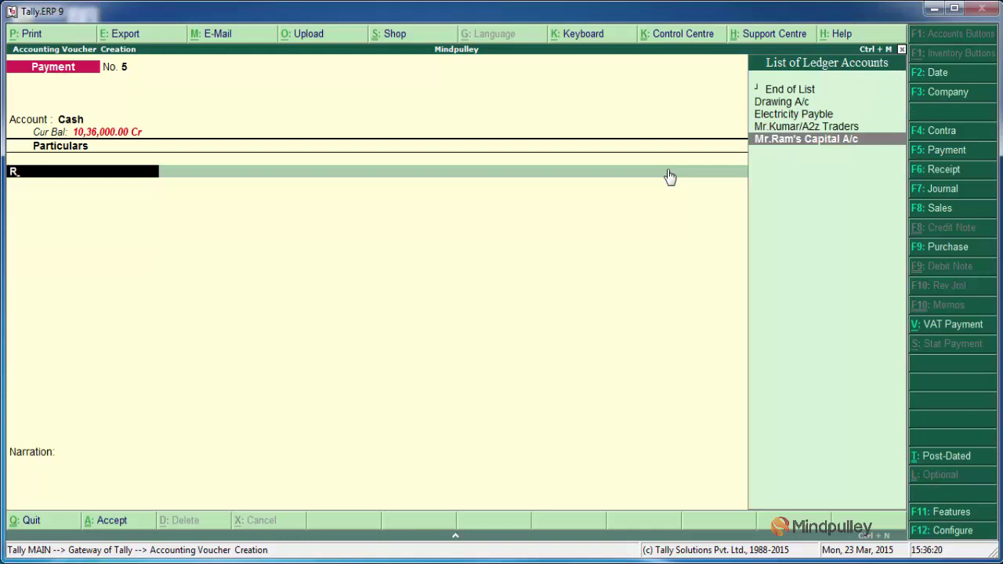
pyautogui.press('Return')
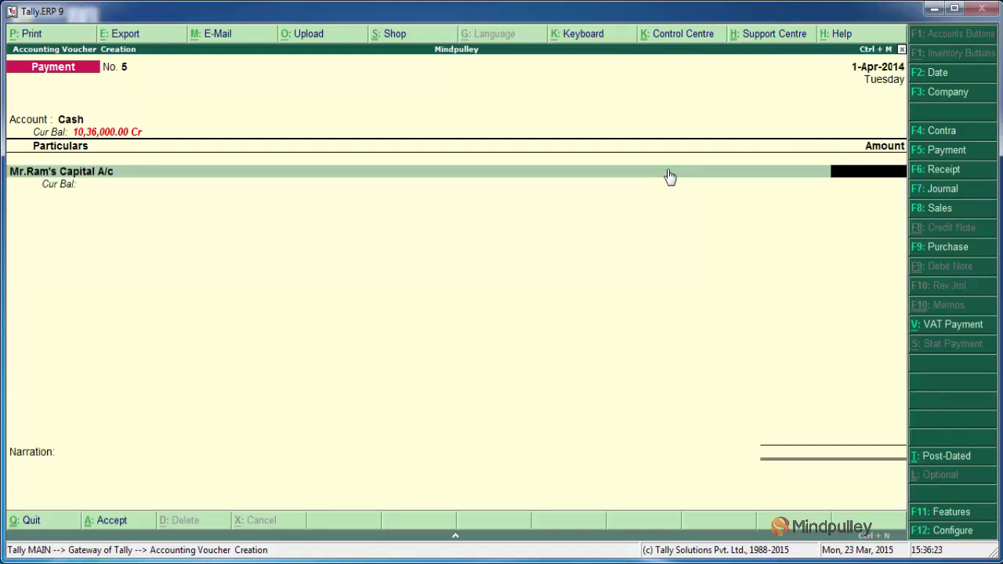
# Enter 1,20,000 as the capital account amount and save the payment voucher without a narration.
pyautogui.write('120000')
pyautogui.press('Return')
pyautogui.press('Return')
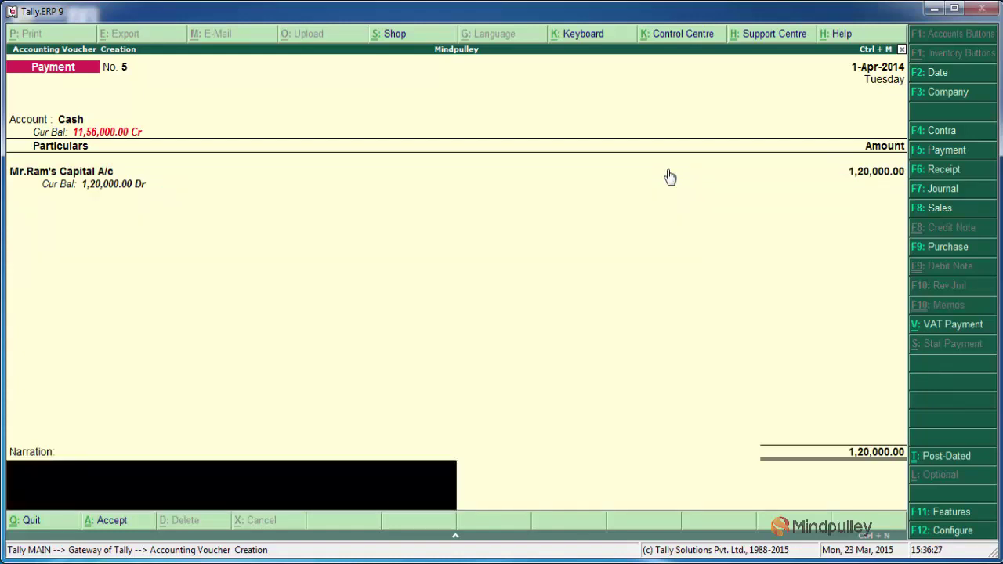
pyautogui.press('Return')
pyautogui.press('Return')
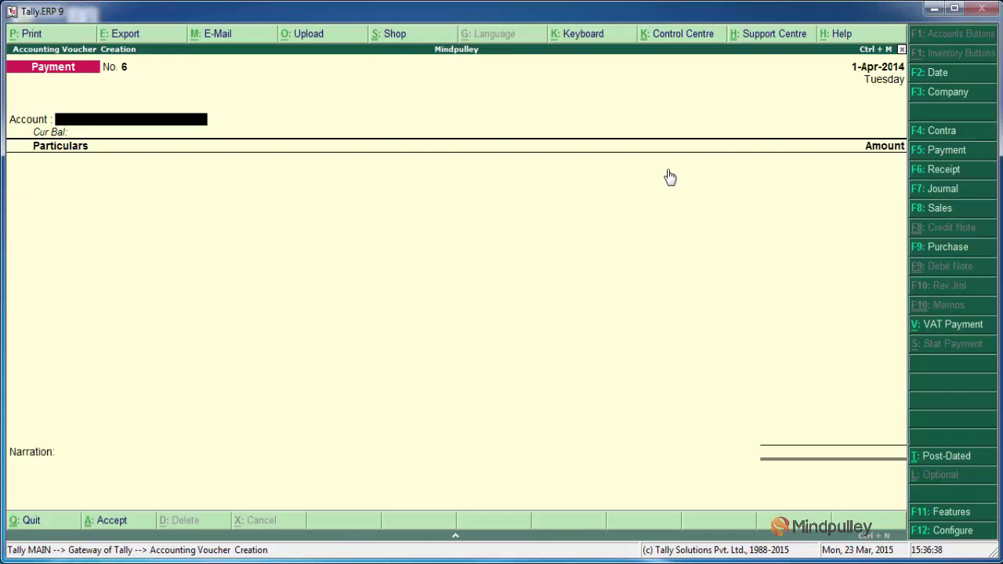
# Change the type of the new voucher from Payment to Bank Payment.
pyautogui.press('F5')
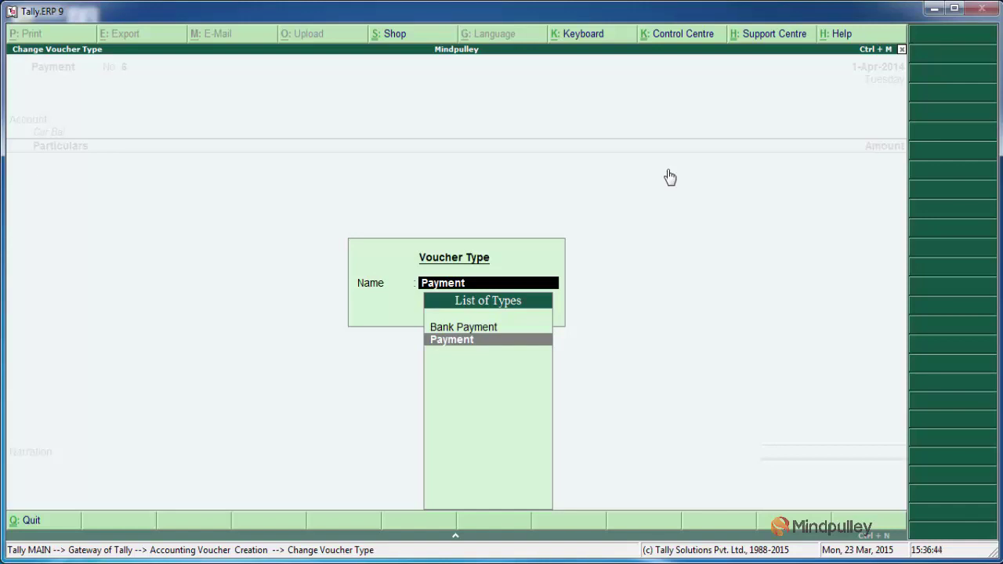
pyautogui.press('Up')
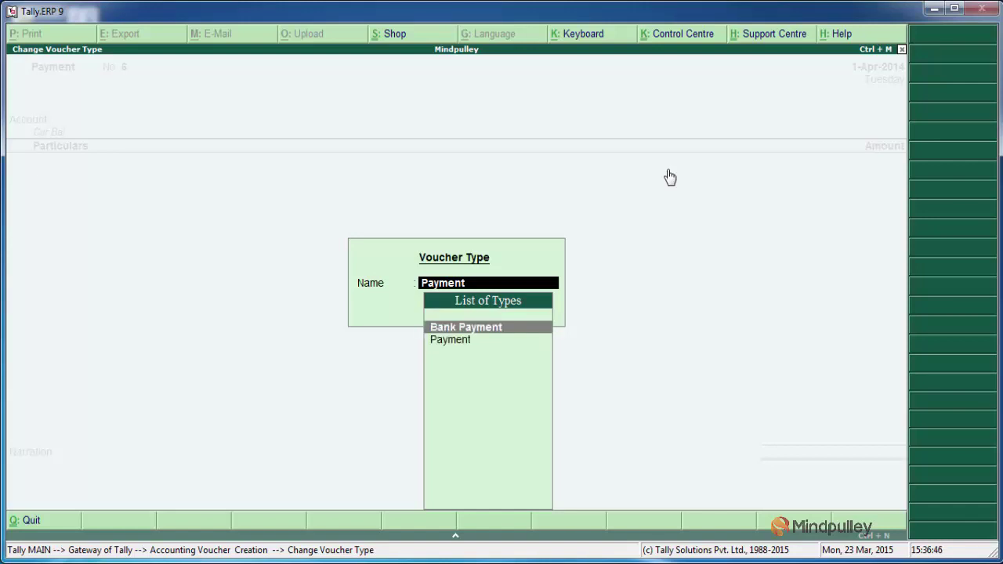
pyautogui.press('Down')
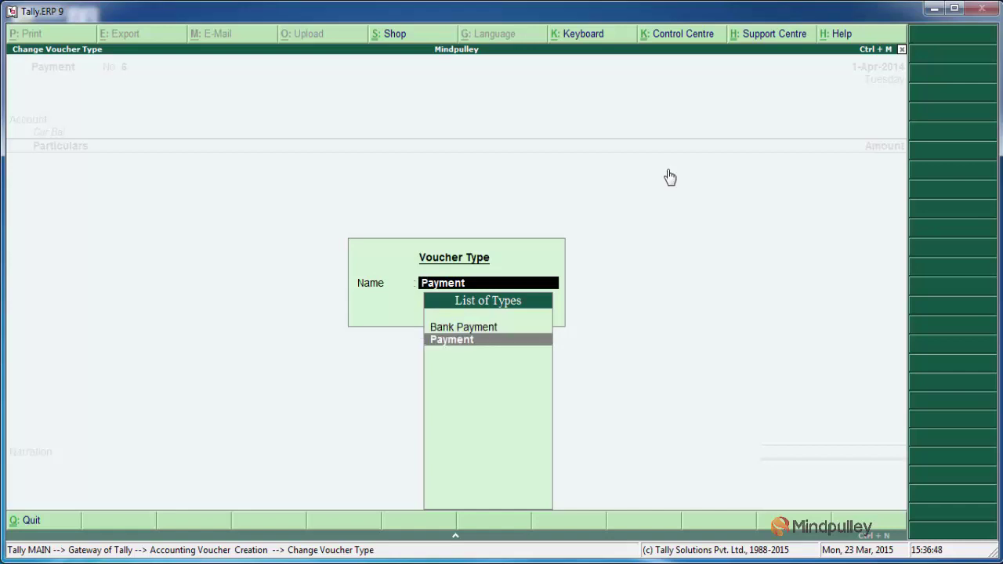
pyautogui.press('Up')
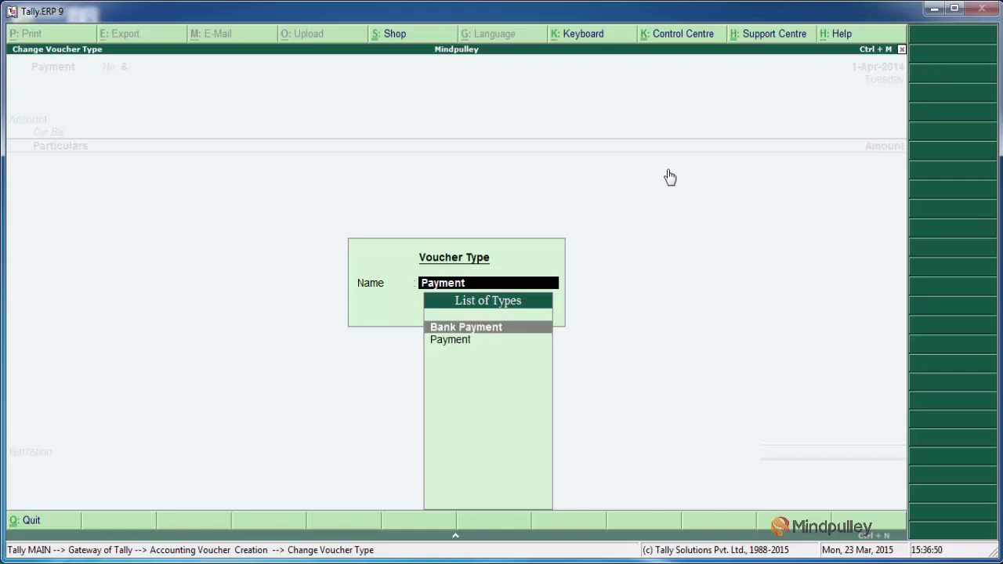
pyautogui.press('Return')
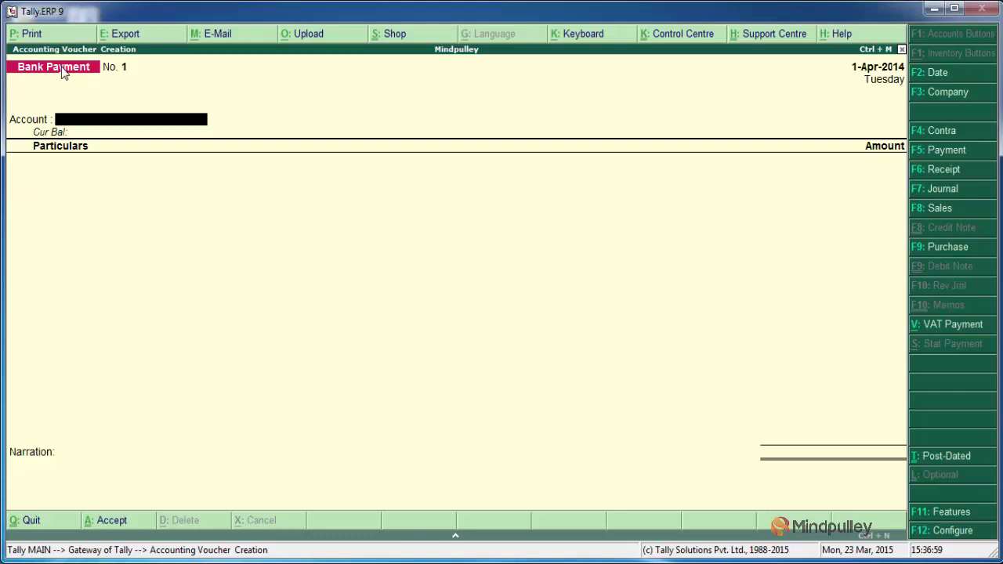
# Set the account of the Bank Payment voucher to HDFC.
pyautogui.press('Return')
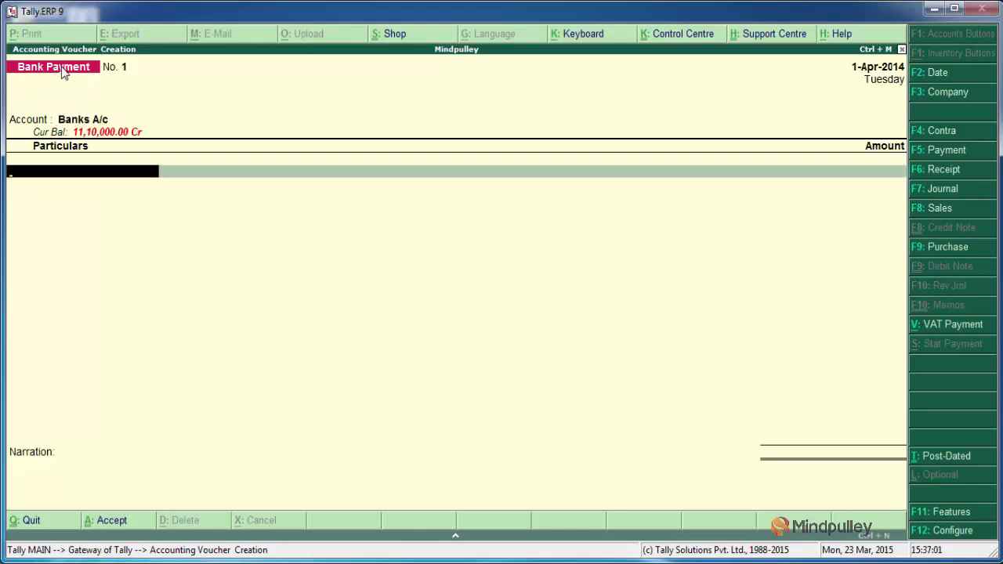
pyautogui.press('BackSpace')
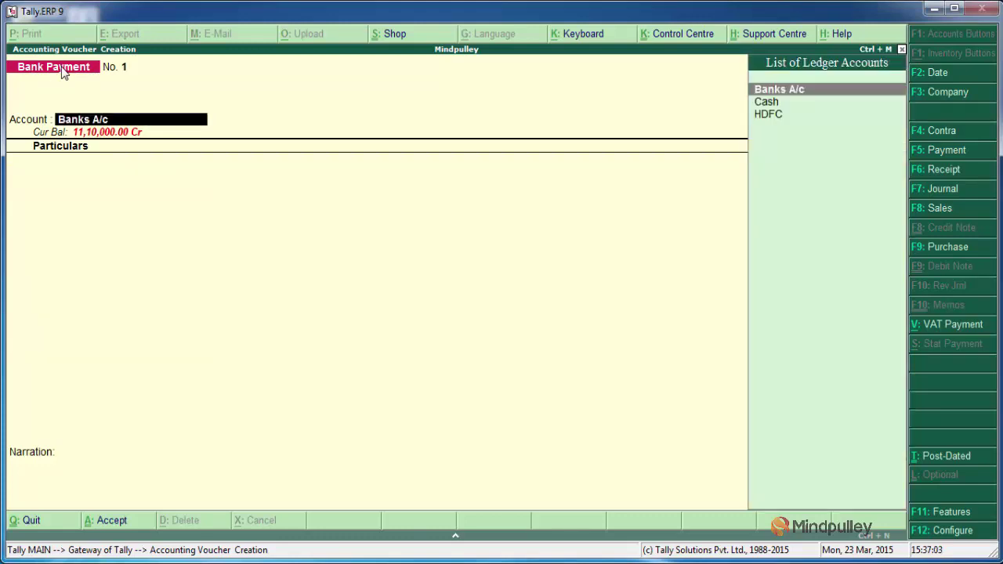
pyautogui.press('Down')
pyautogui.press('Down')
pyautogui.press('Return')
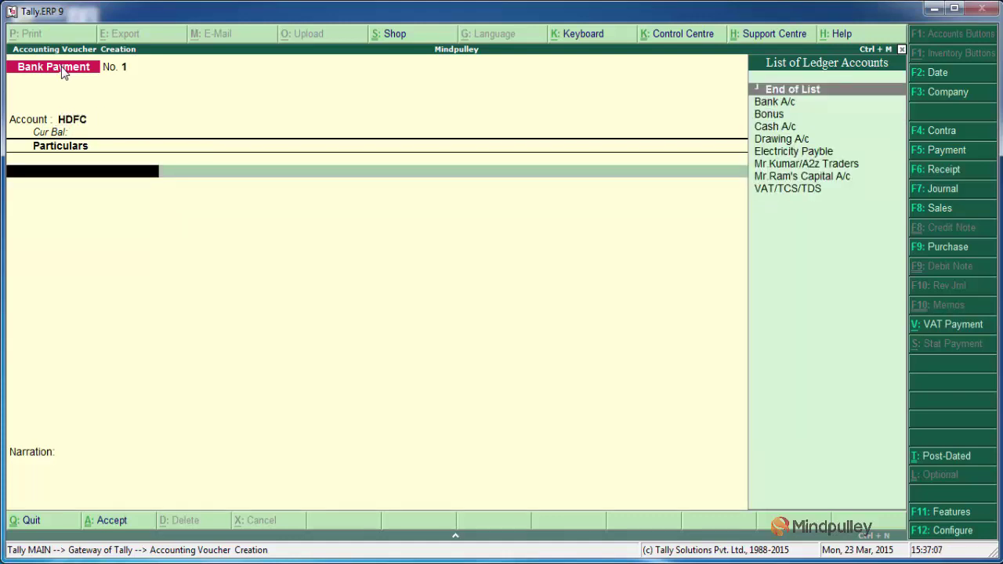
# Select the A2z Traders supplier ledger as the first particulars entry of the Bank Payment voucher.
pyautogui.press('Down')
pyautogui.press('Down')
pyautogui.press('Down')
pyautogui.press('Down')
pyautogui.press('Down')
pyautogui.press('Down')
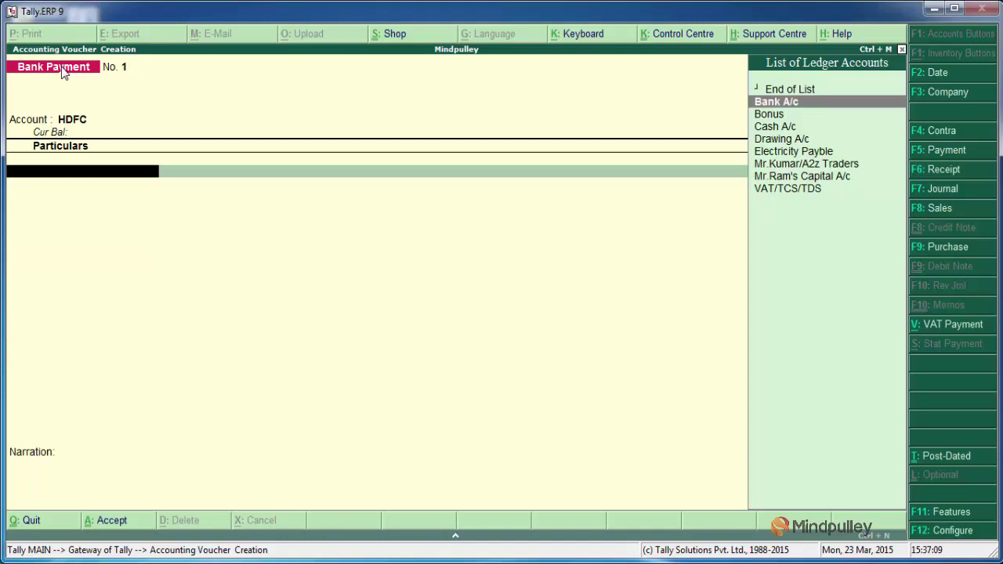
pyautogui.press('Return')
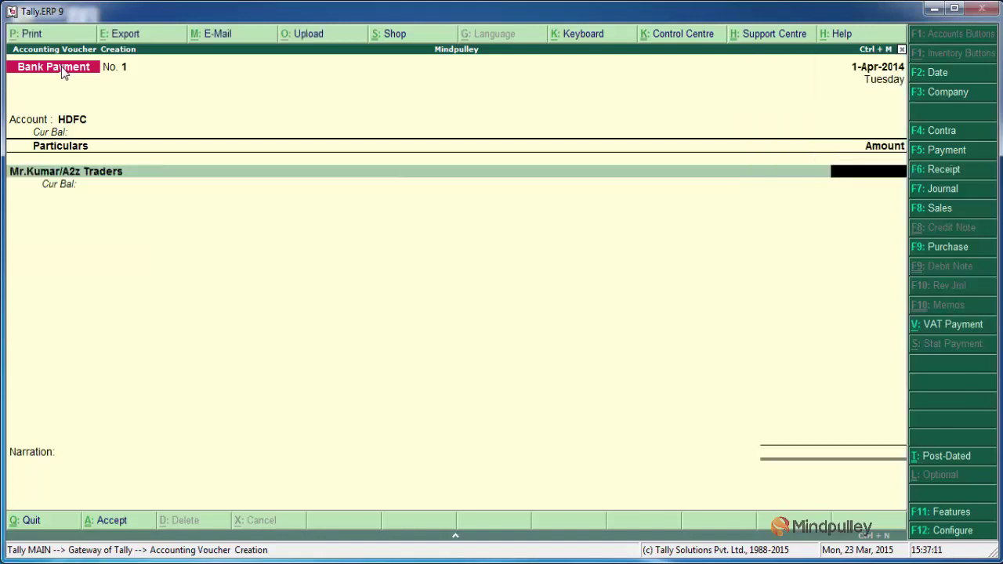
# Enter 15,00,000 as the A2z Traders amount and allocate it in full as On Account in the bill-wise details.
pyautogui.write('1500000')
pyautogui.press('Return')
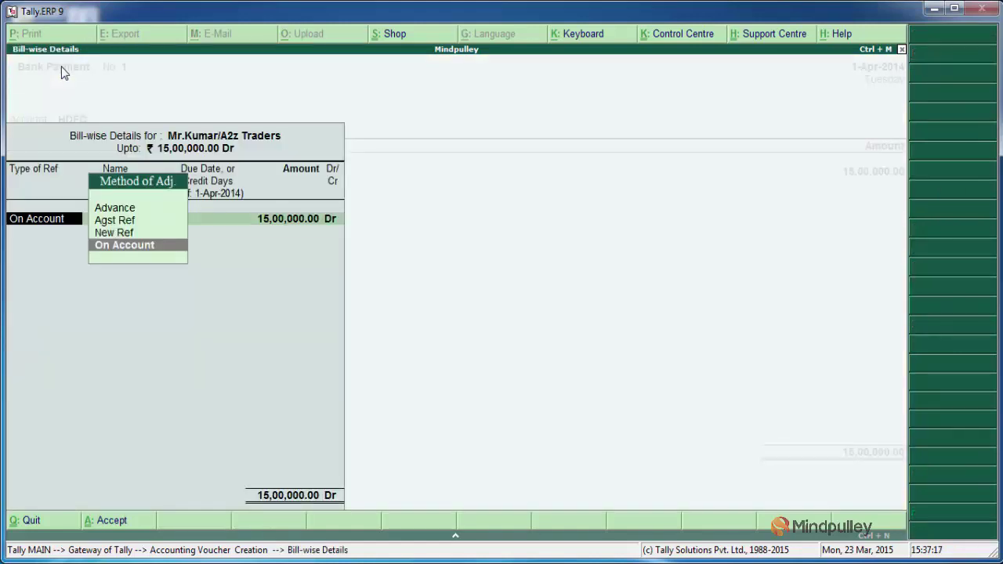
pyautogui.press('Return')
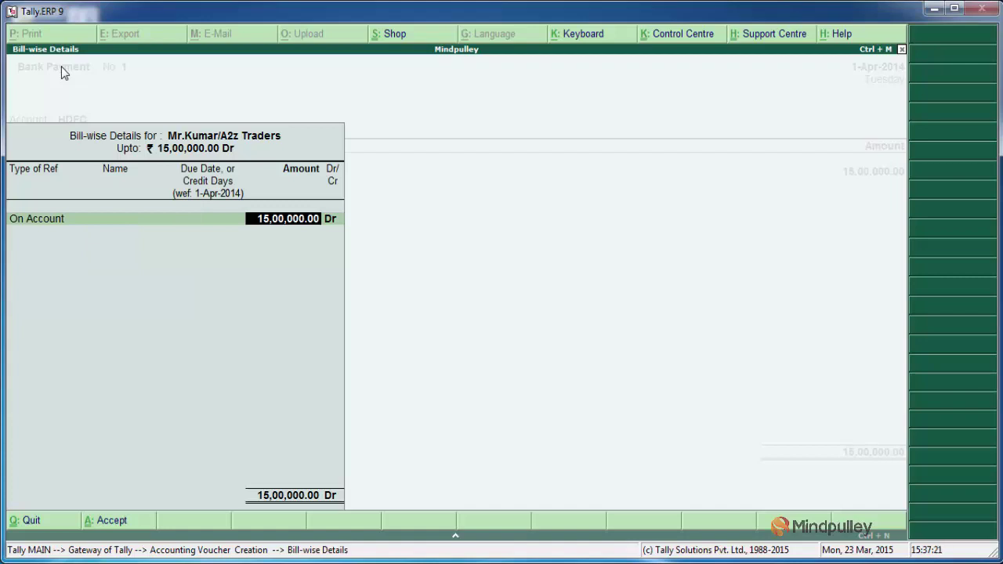
pyautogui.press('Return')
pyautogui.press('Return')
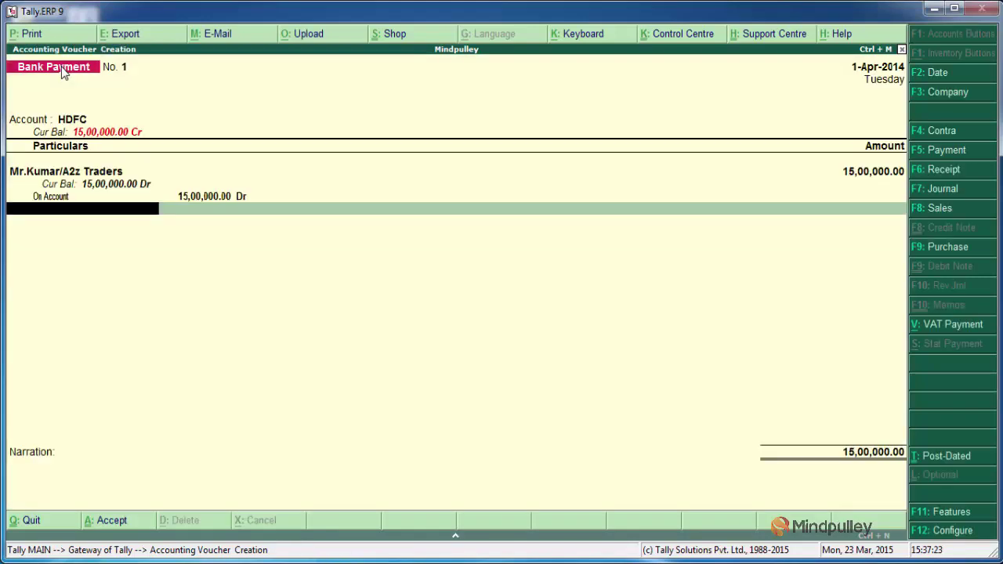
# Accept the HDFC bank allocation as a Cheque without an instrument number and save the voucher without a narration.
pyautogui.press('Return')
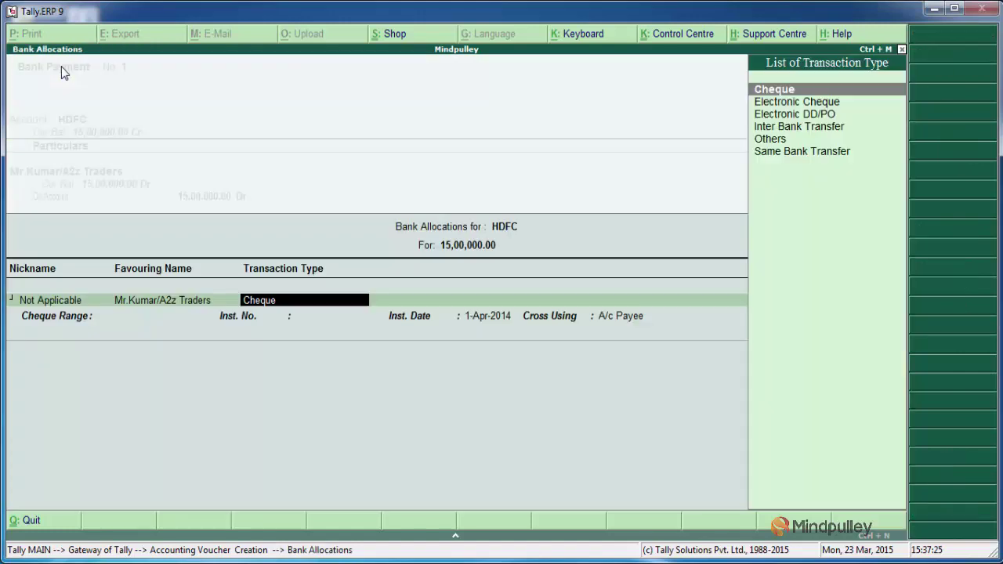
pyautogui.press('Return')
pyautogui.press('Return')
pyautogui.press('Return')
pyautogui.press('Return')
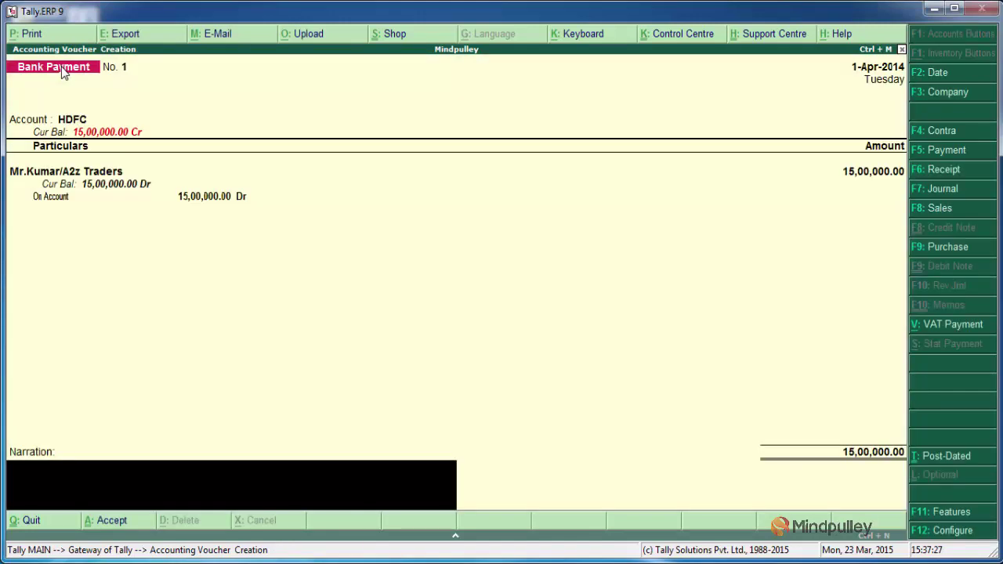
pyautogui.press('Return')
pyautogui.press('Return')
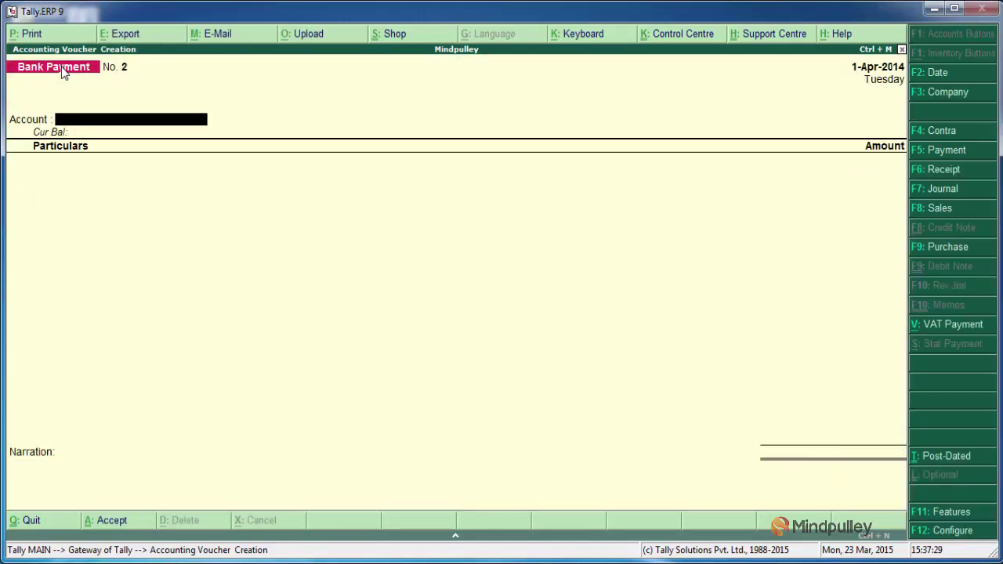